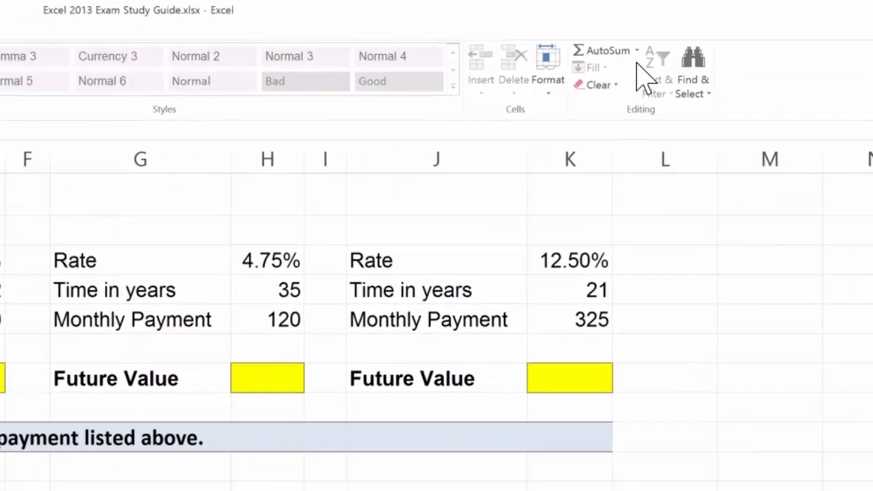
Search the function list for "future value" and insert the FV function in cell B7, keeping the first data block uncovered.
click(507, 61)
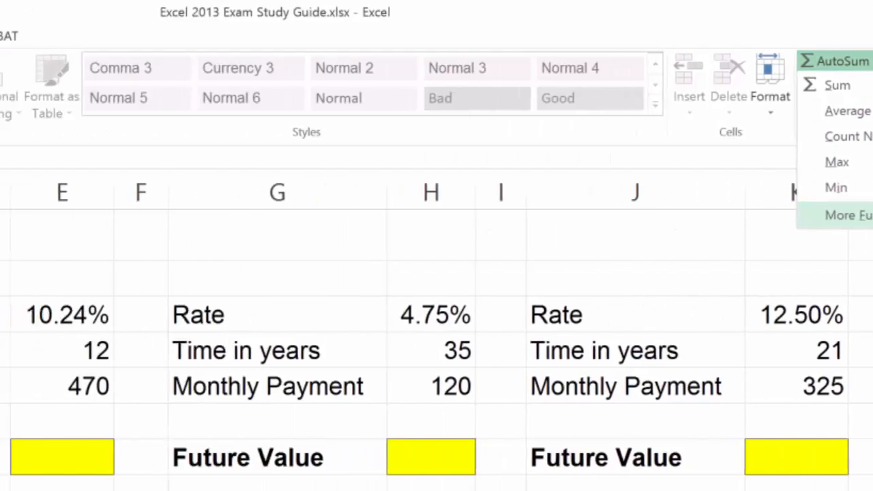
click(511, 213)
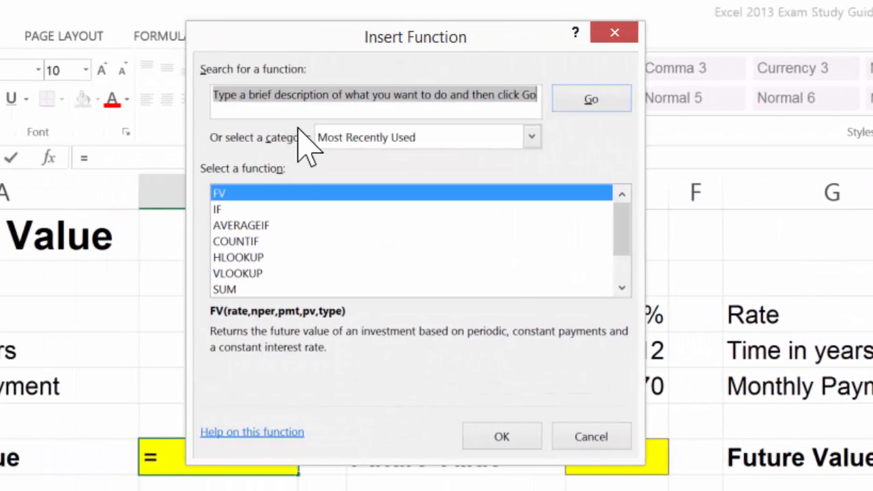
text(future value)
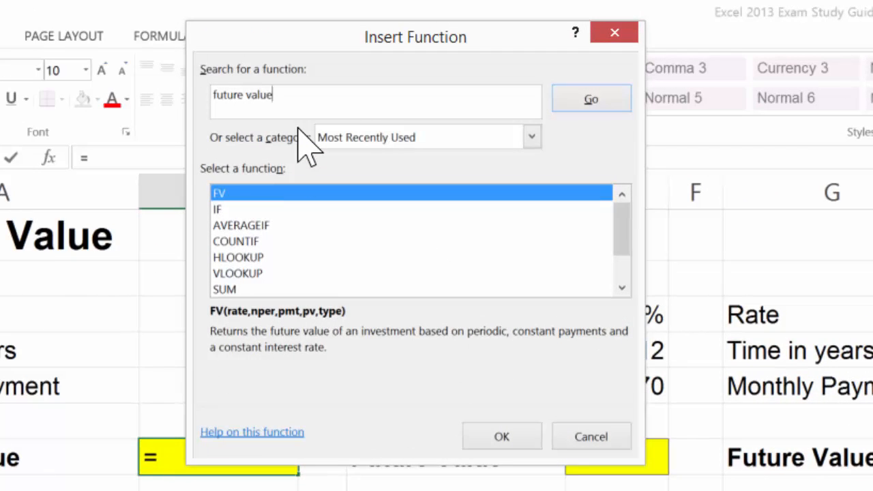
key(Return)
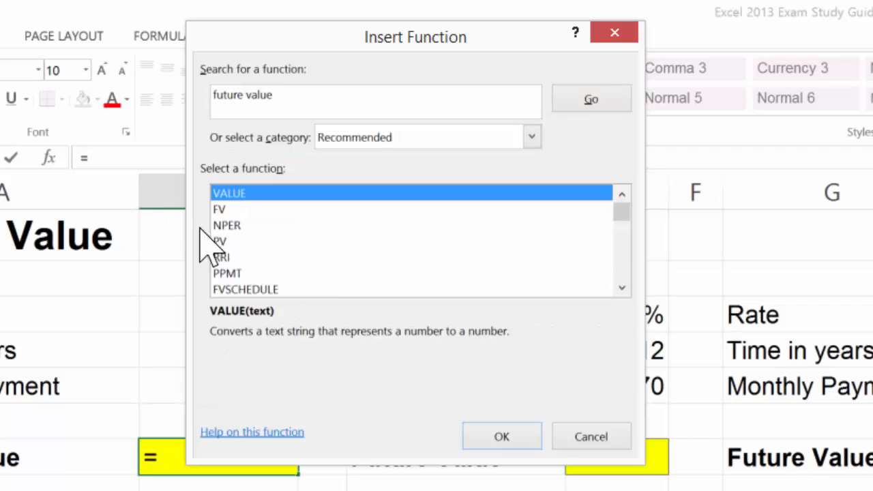
double_click(220, 208)
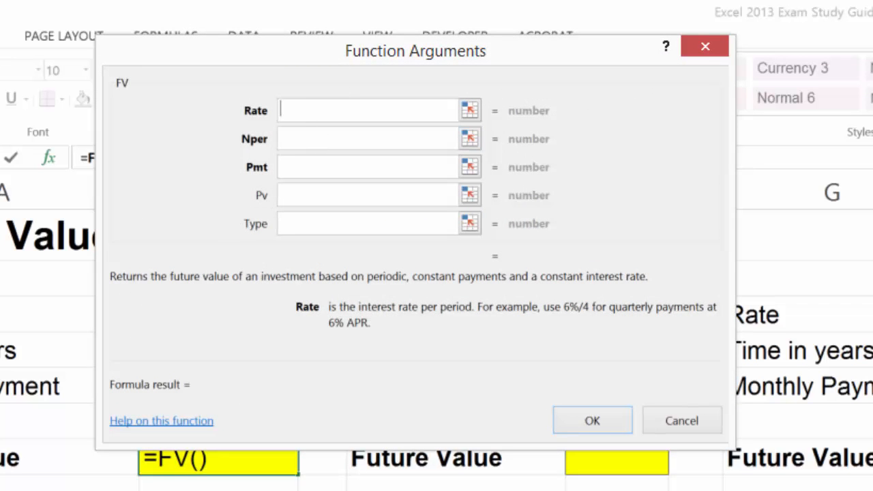
drag(326, 57, 522, 176)
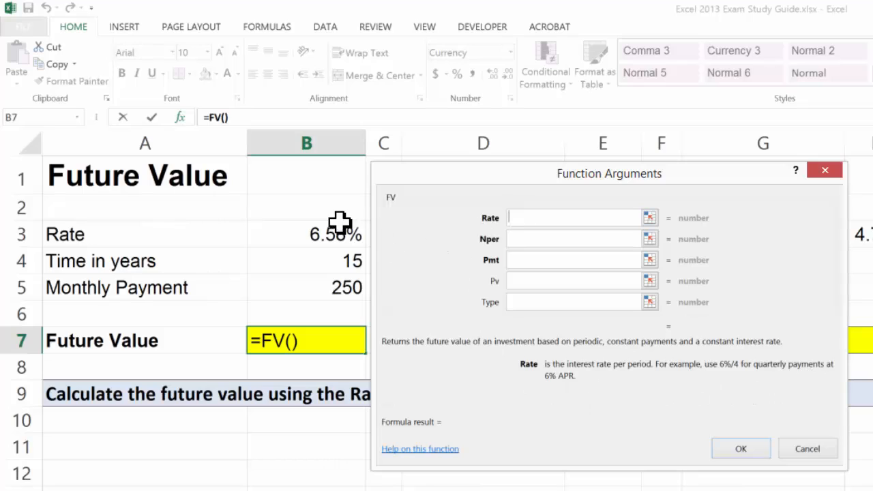
Set the FV function's Rate argument to B3/12 and its Nper argument to B4*12.
click(321, 238)
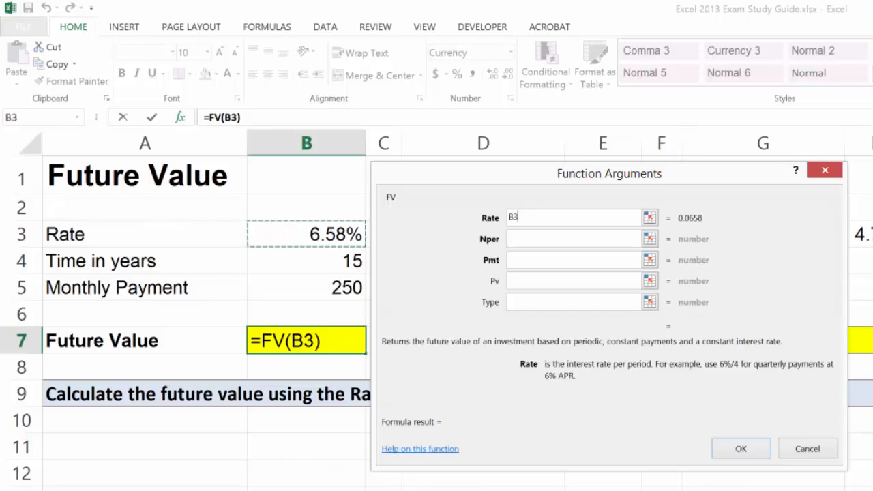
text(/12)
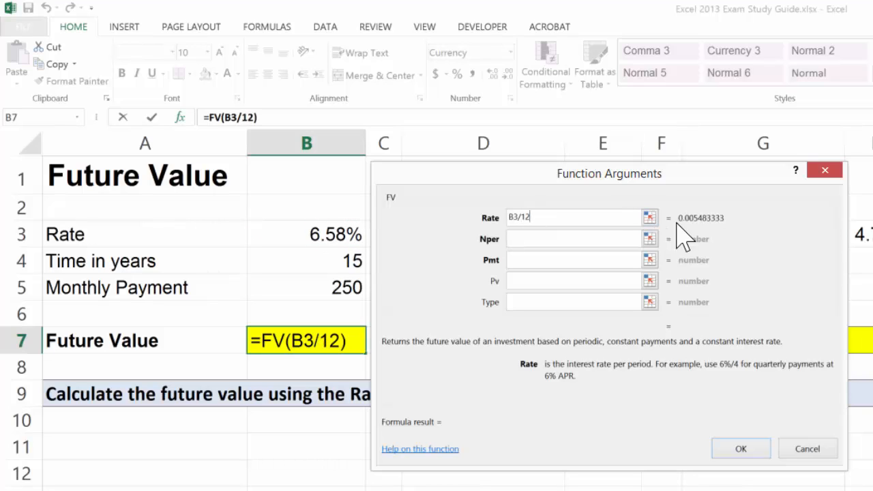
click(589, 238)
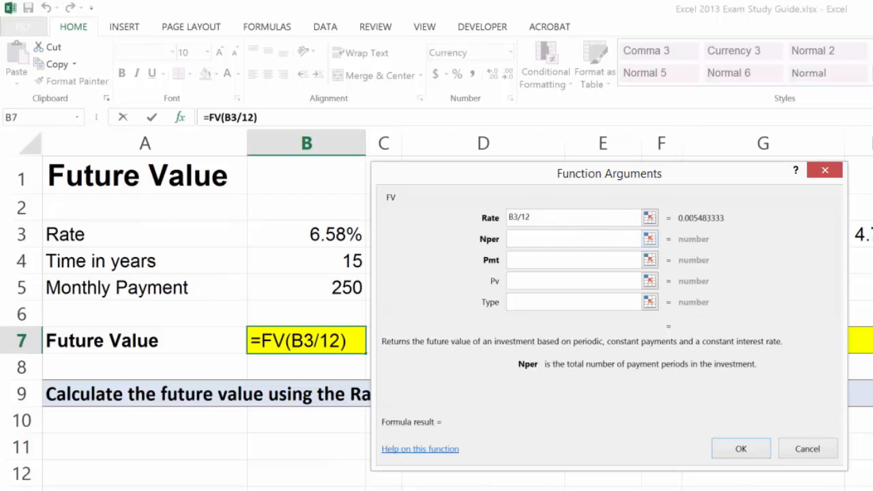
click(337, 259)
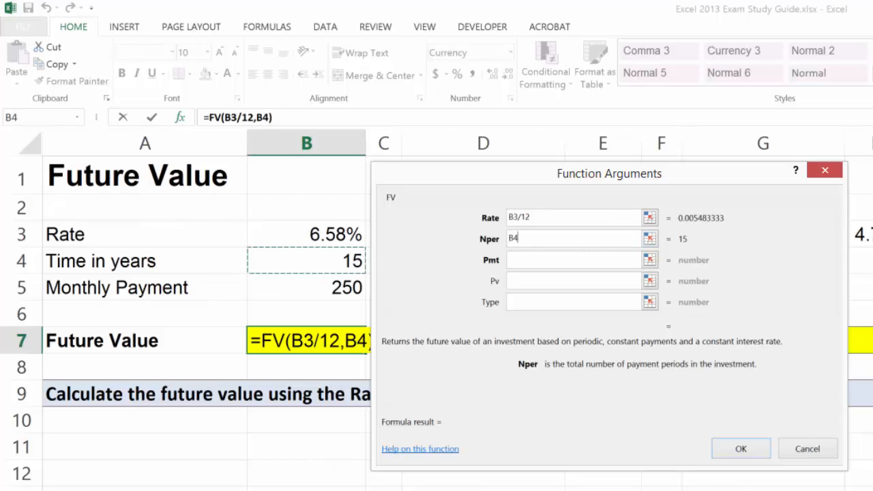
text(*12)
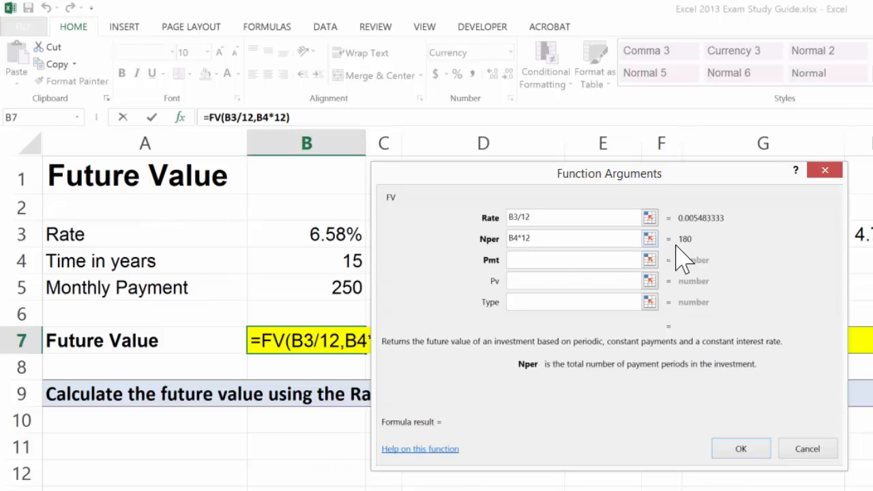
Set the Pmt argument to -B5 and complete the FV formula in B7.
click(575, 262)
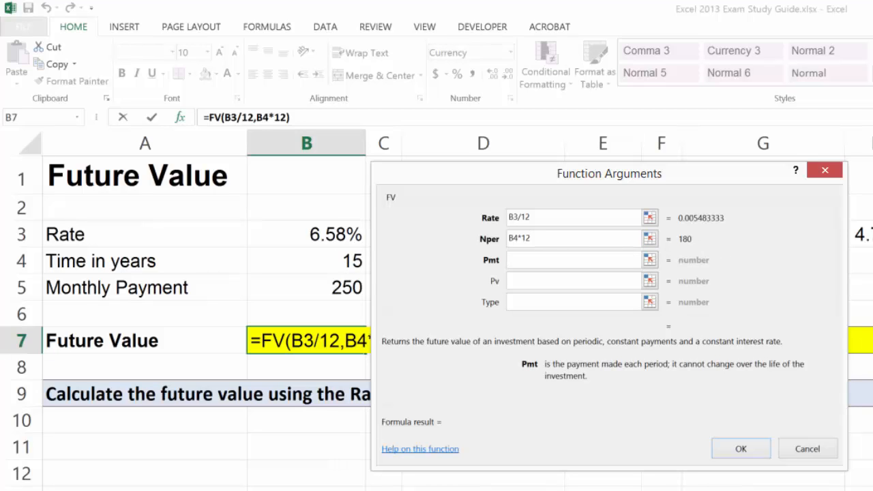
click(321, 287)
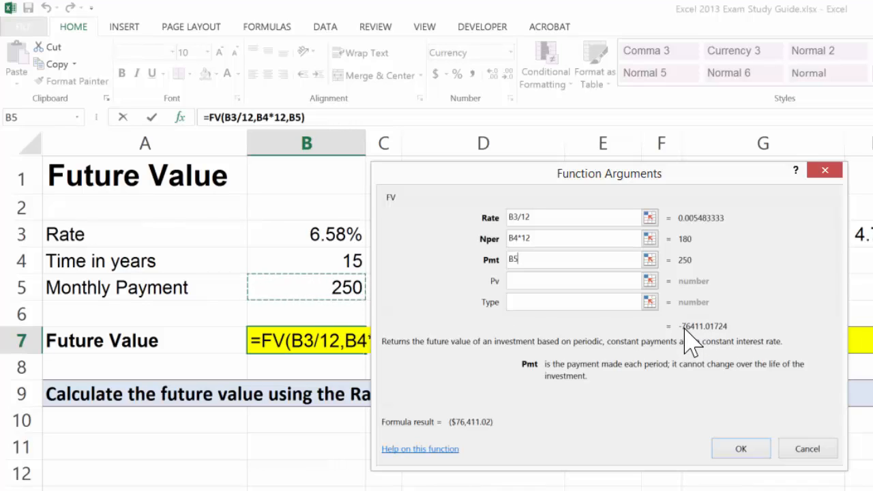
click(510, 259)
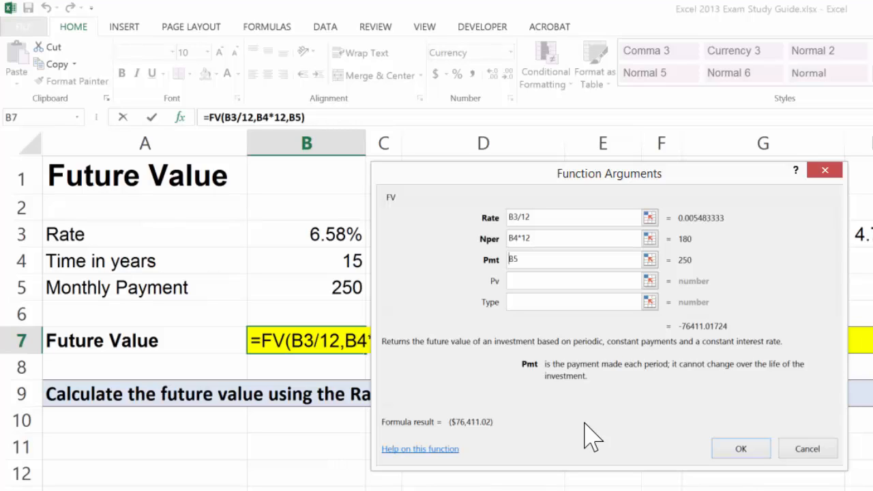
text(-)
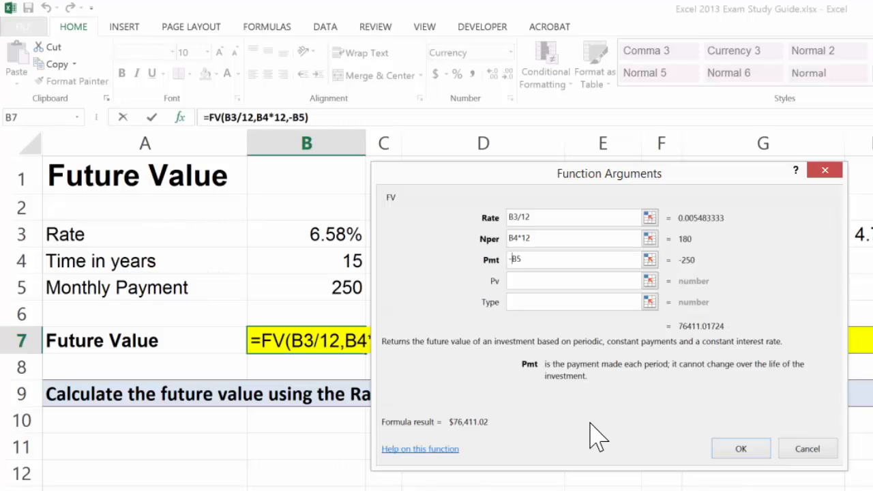
click(741, 450)
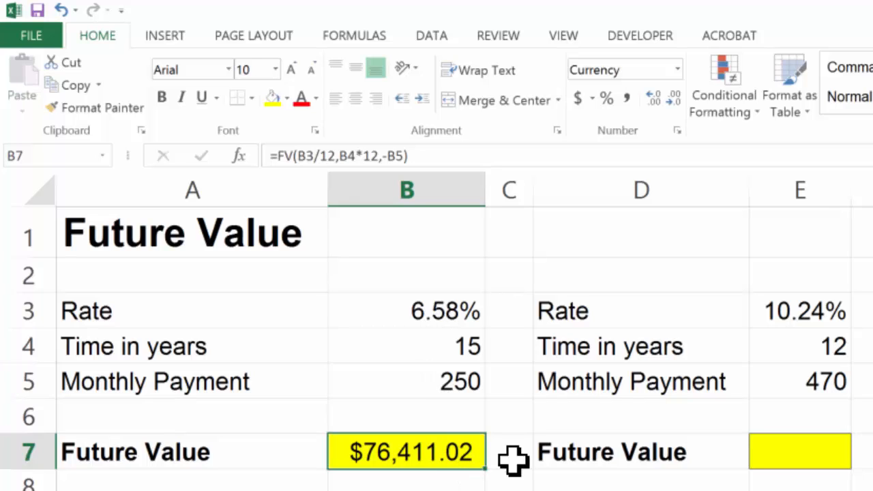
Insert the FV function in cell E7, keeping the second block's values in column E uncovered.
click(782, 456)
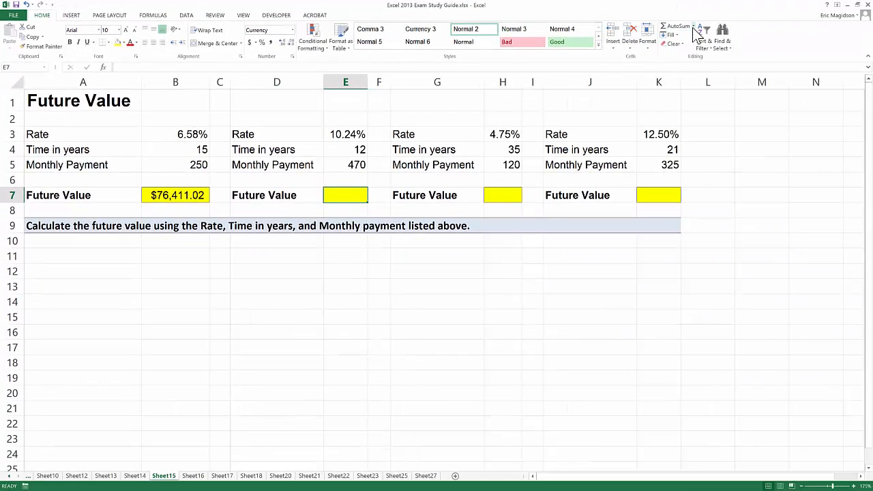
click(693, 26)
click(691, 91)
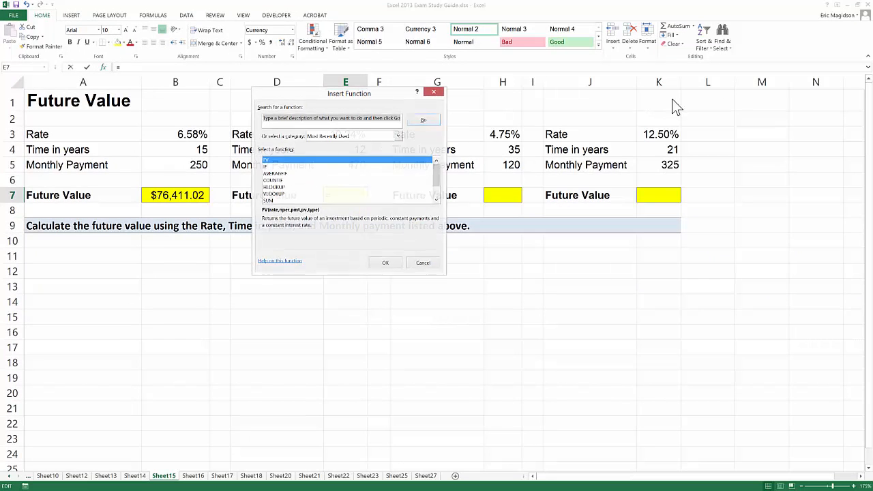
click(271, 161)
key(Return)
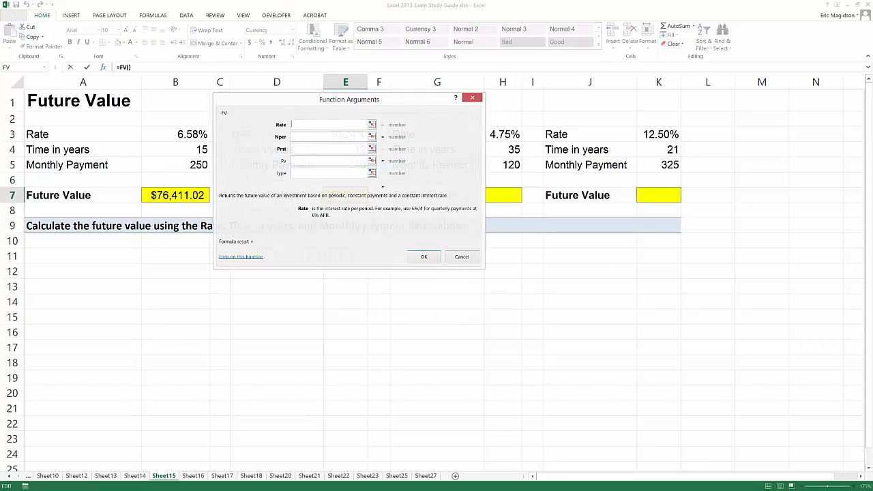
drag(318, 104, 483, 103)
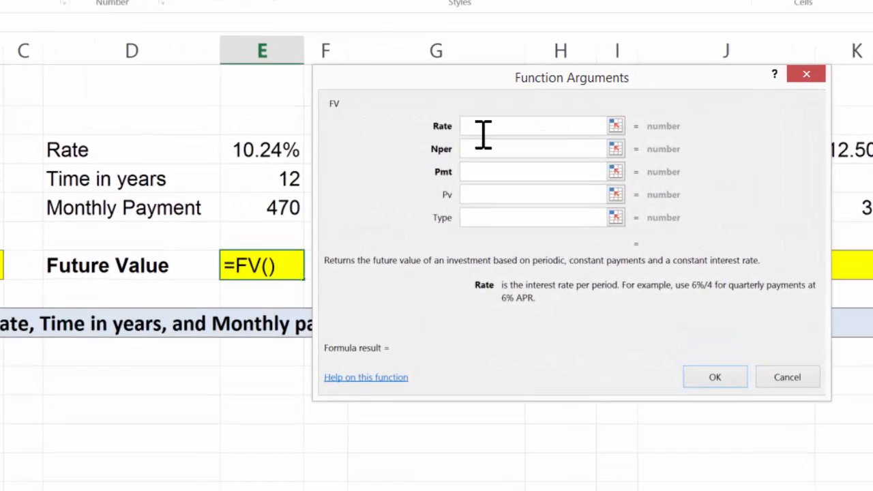
Set the Rate argument to E3/12 and the Nper argument to E4*12 for the second future value.
click(255, 153)
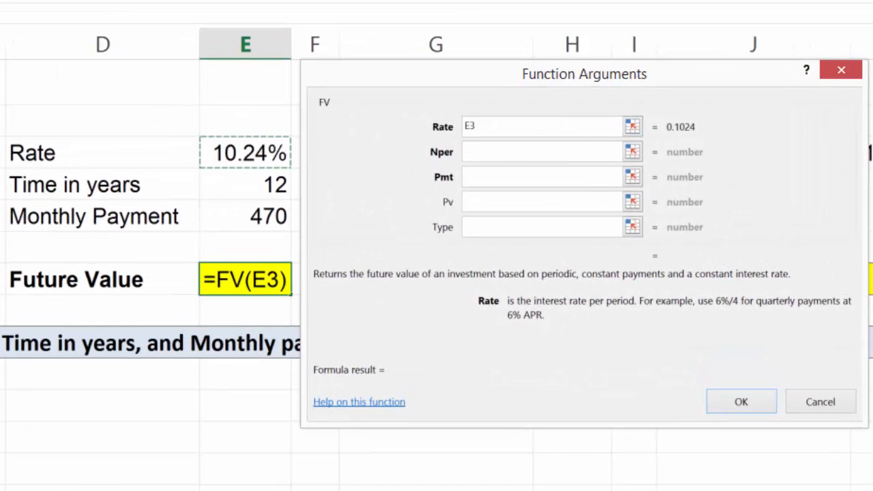
text(/12)
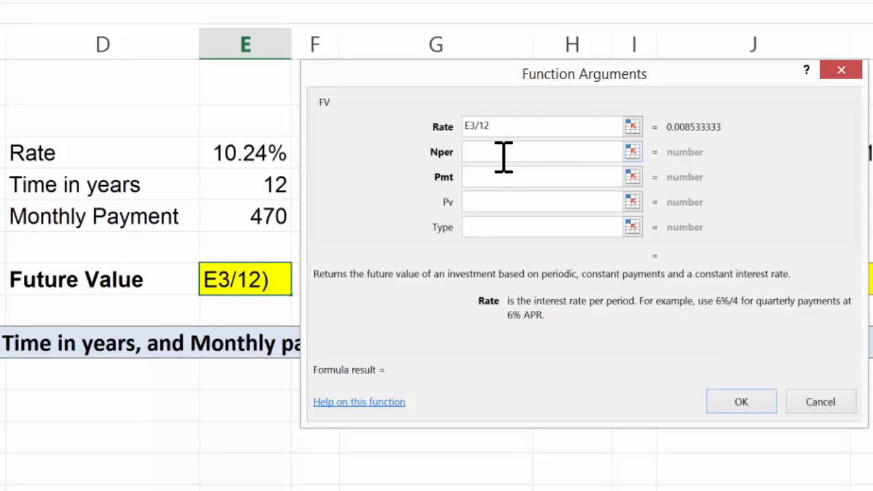
key(Tab)
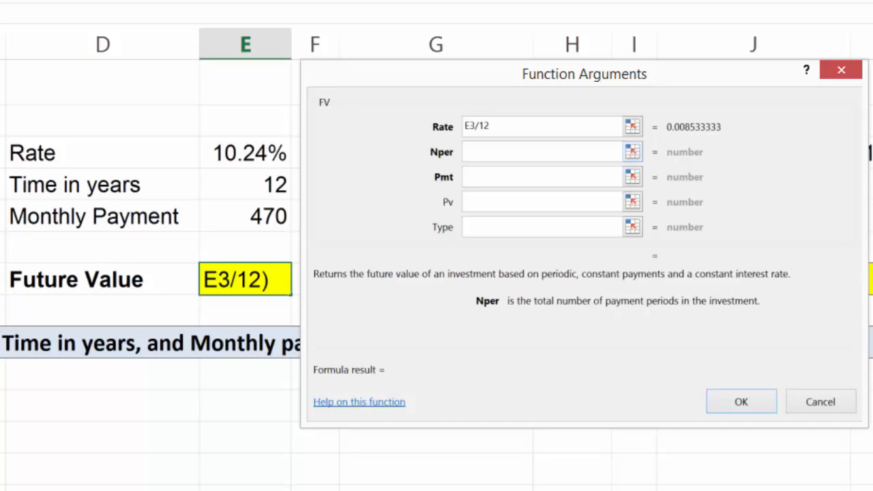
click(263, 188)
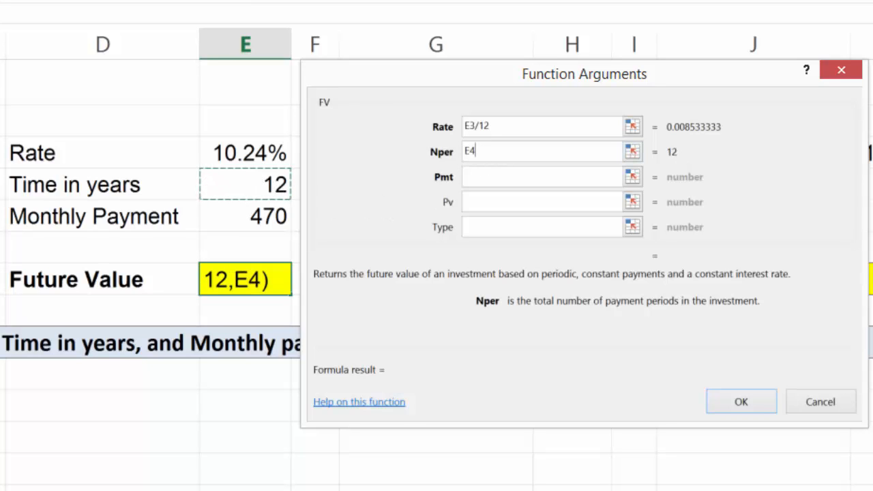
text(*12)
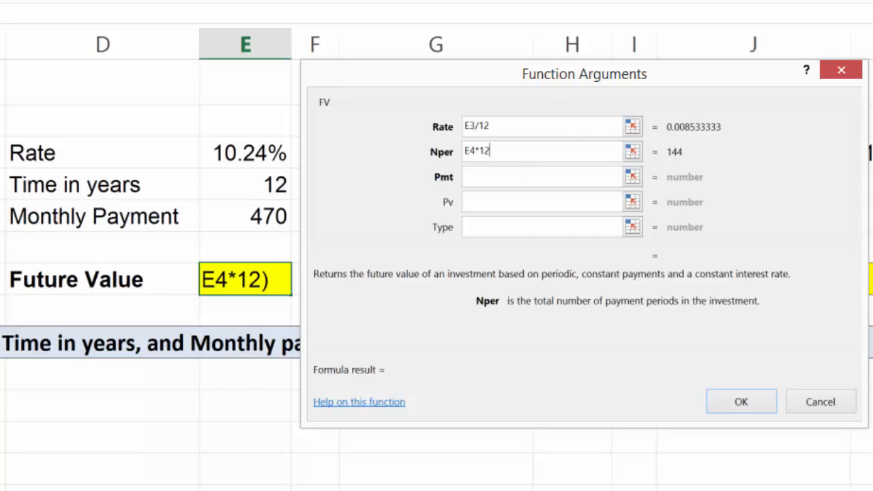
Set the Pmt argument to -E5 and complete the FV formula in E7.
key(Tab)
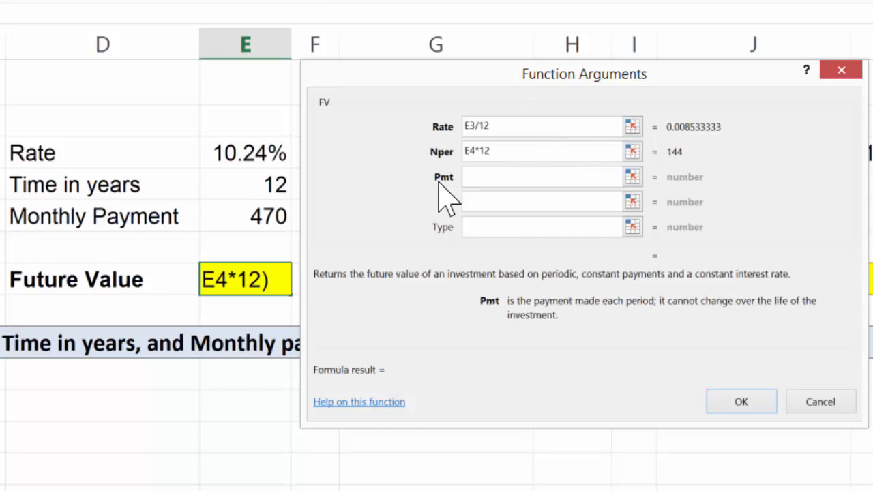
text(-)
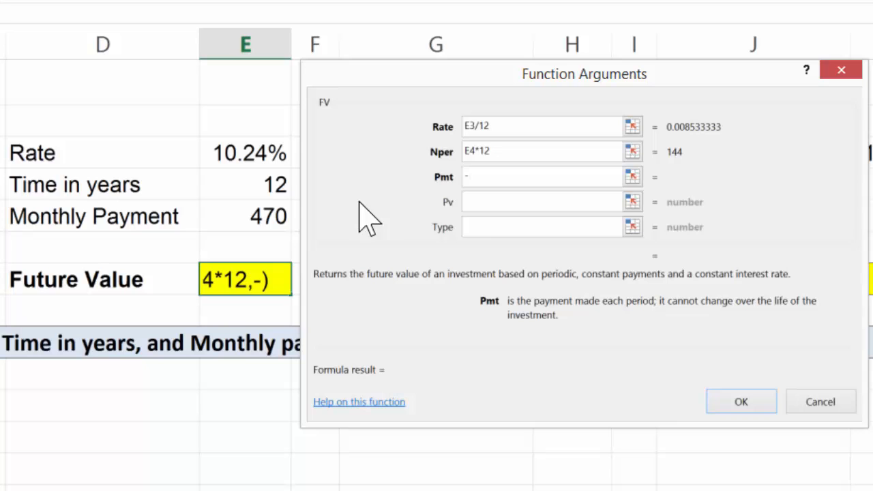
click(273, 216)
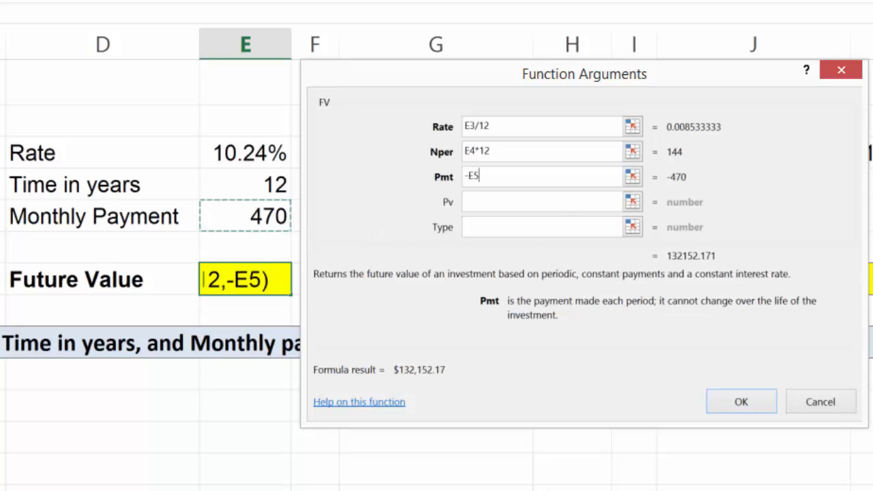
click(744, 404)
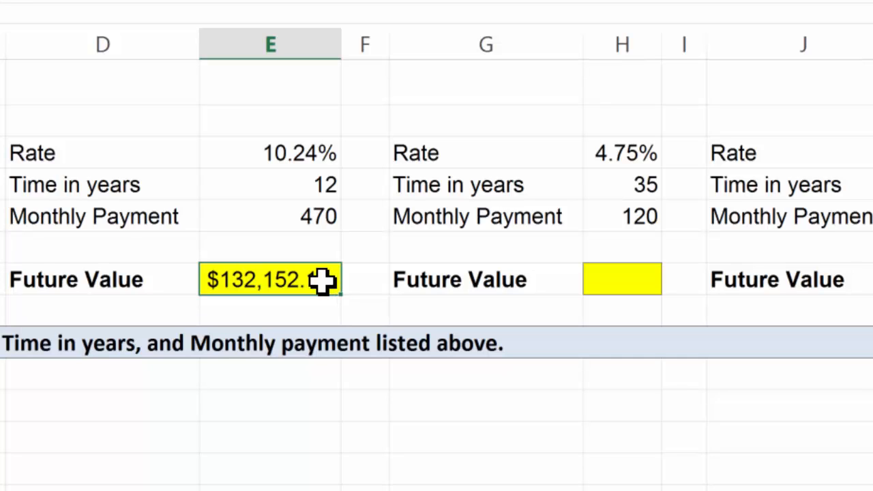
Change the second block's Time in years in E4 to 24 to test the future value formula.
click(292, 187)
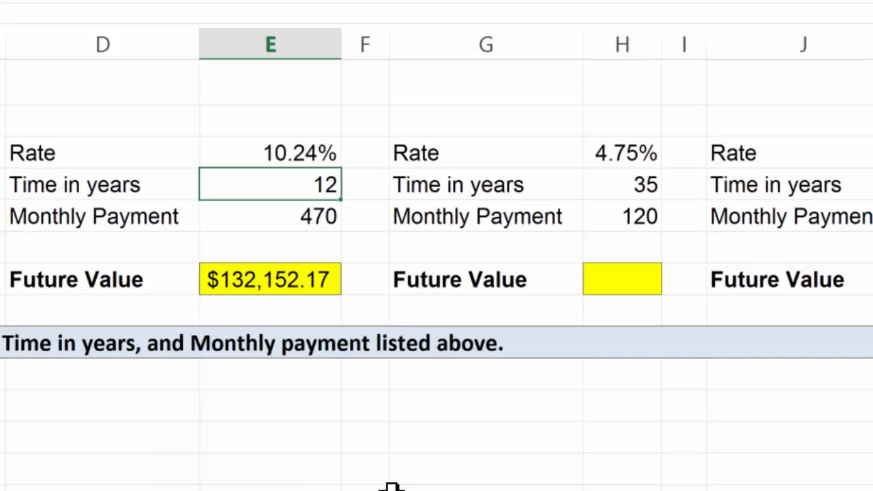
text(24)
key(Return)
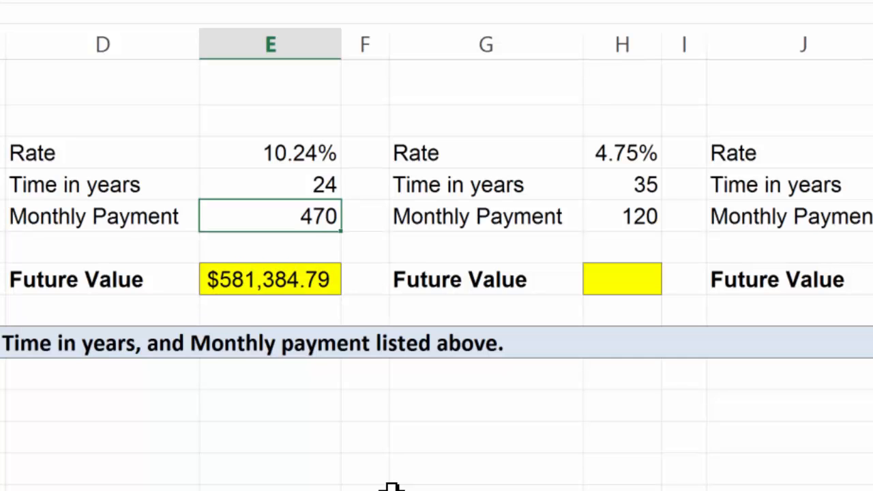
Set the Time in years in E4 back to 12.
key(Up)
text(12)
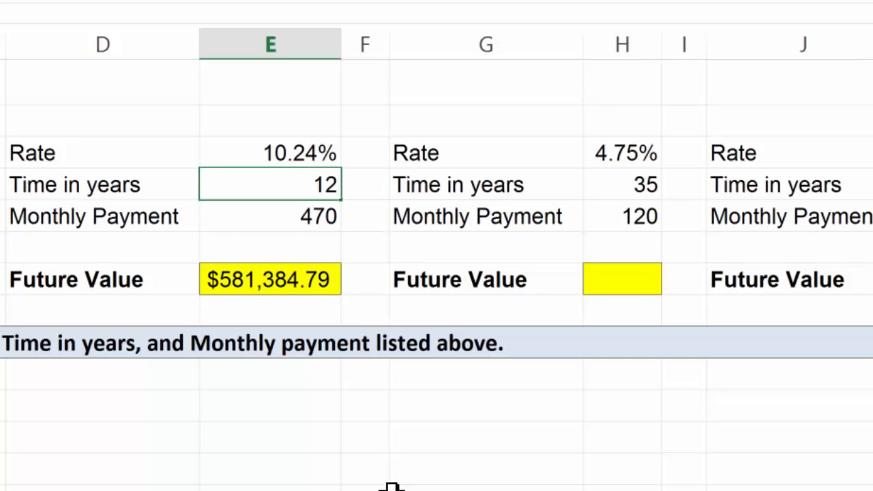
key(Return)
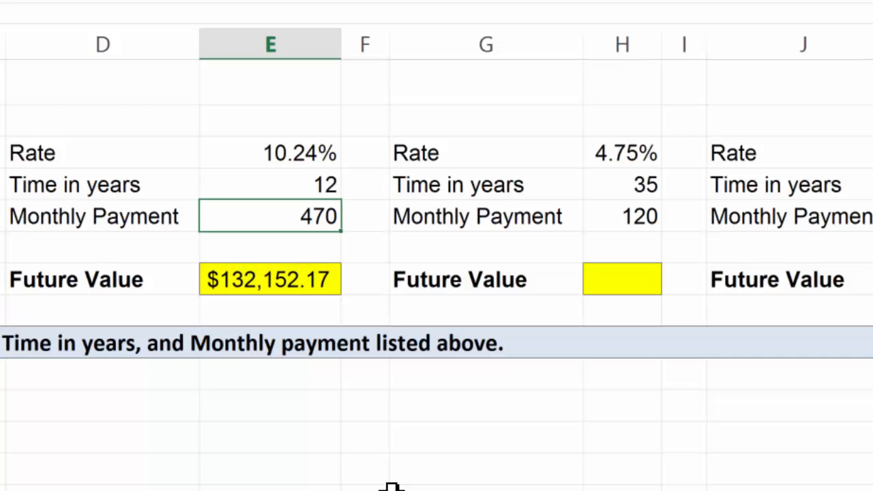
click(633, 308)
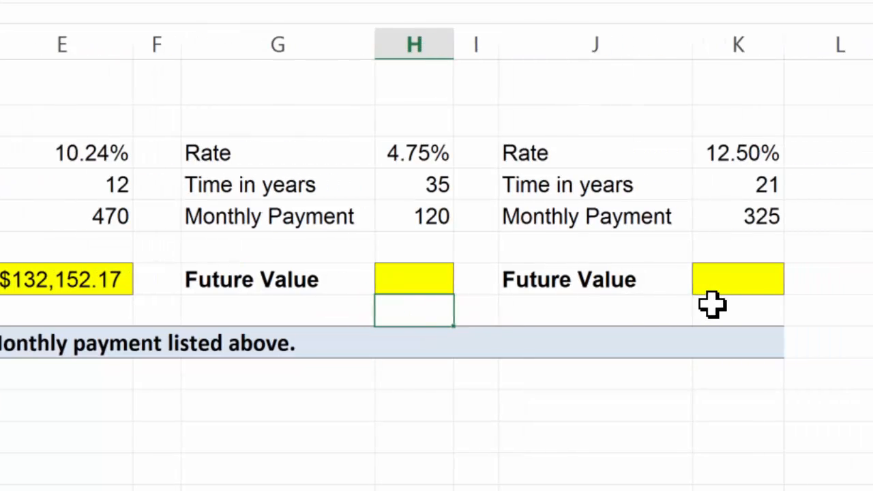